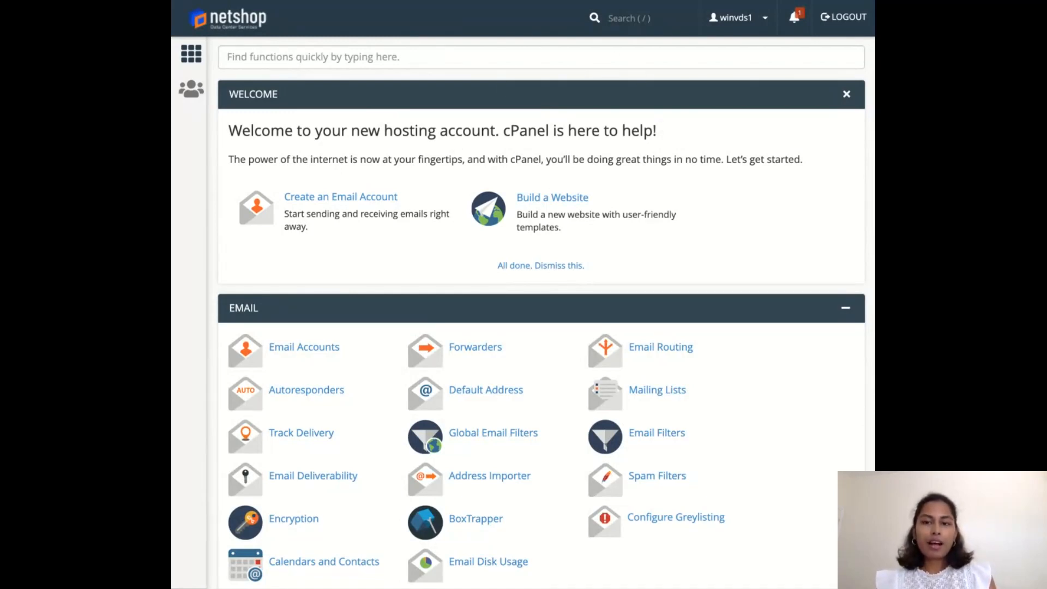
Open WordPress Manager by NetShop ISP from the Software section of the hosting control panel.
scroll(453, 139, "down", 2)
scroll(453, 140, "up", 2)
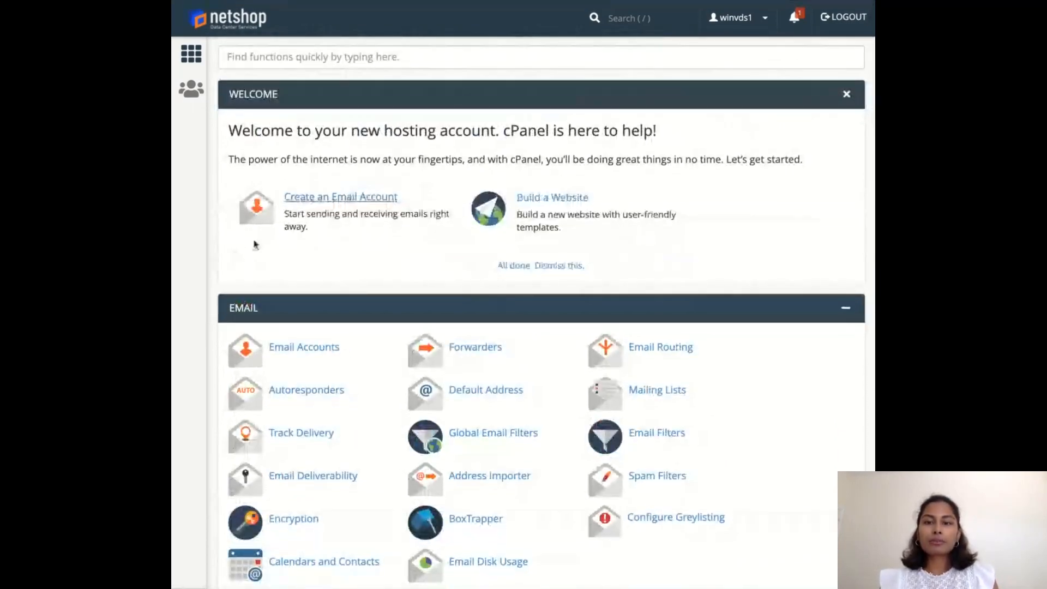
scroll(535, 281, "down", 2)
scroll(537, 281, "down", 10)
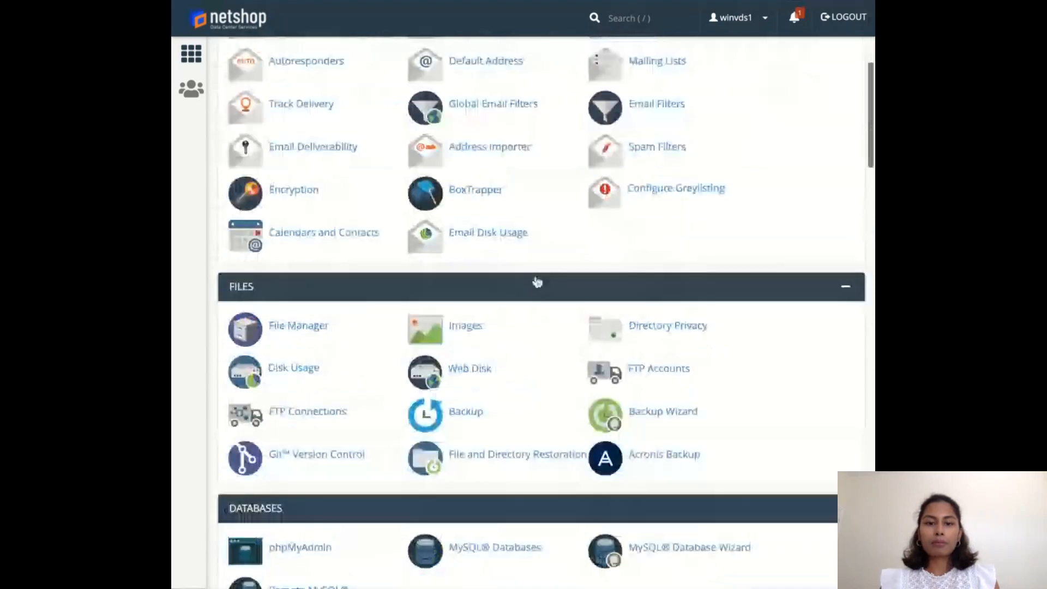
scroll(537, 281, "down", 4)
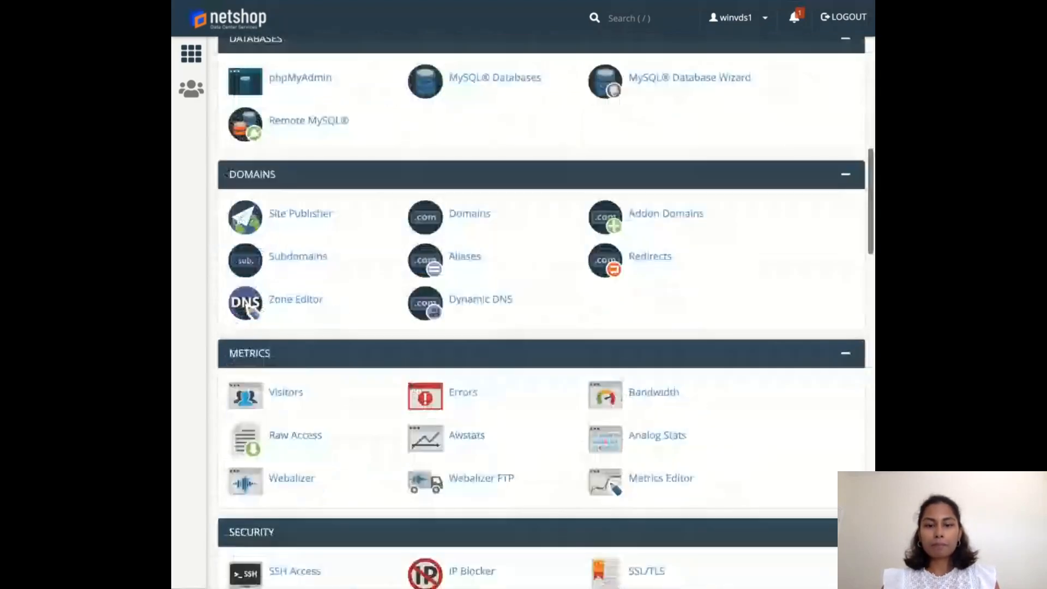
scroll(411, 434, "down", 6)
scroll(411, 434, "down", 4)
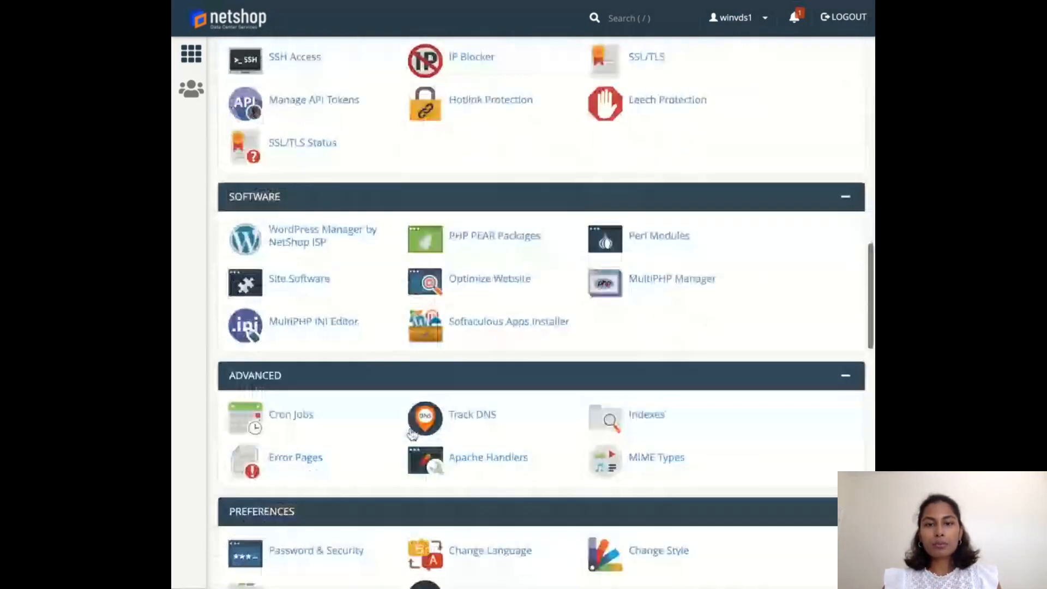
scroll(318, 273, "up", 1)
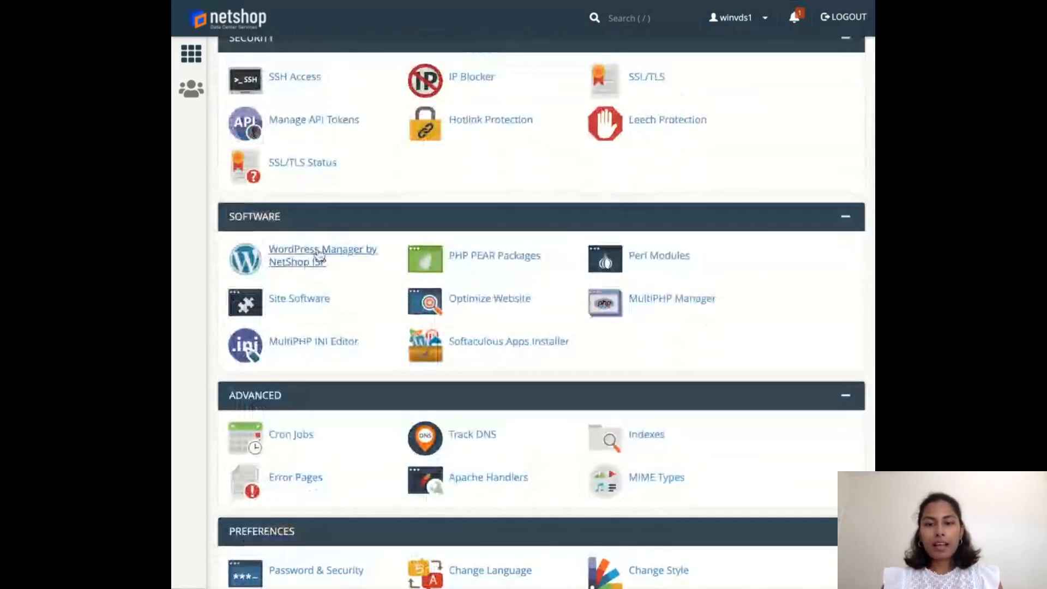
left_click(319, 254)
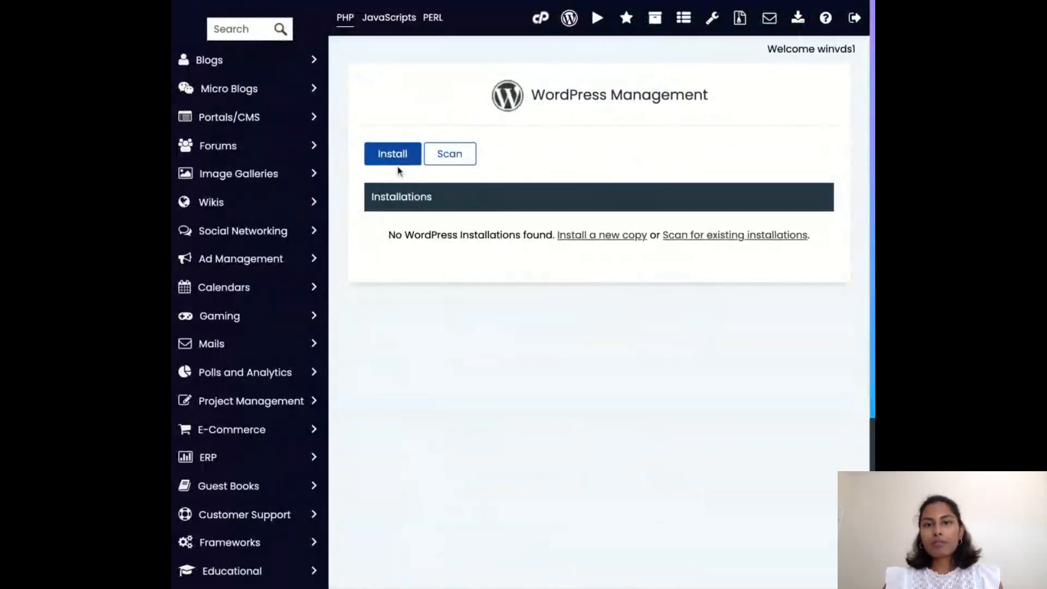
Scan the account for existing manual WordPress installations and close the scan dialog.
left_click(445, 159)
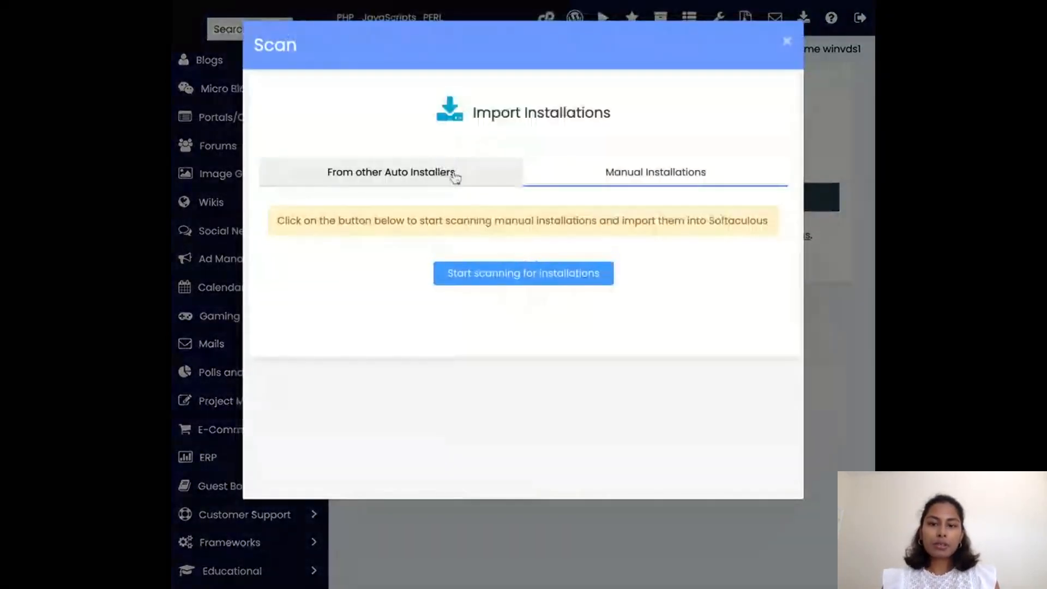
left_click(492, 275)
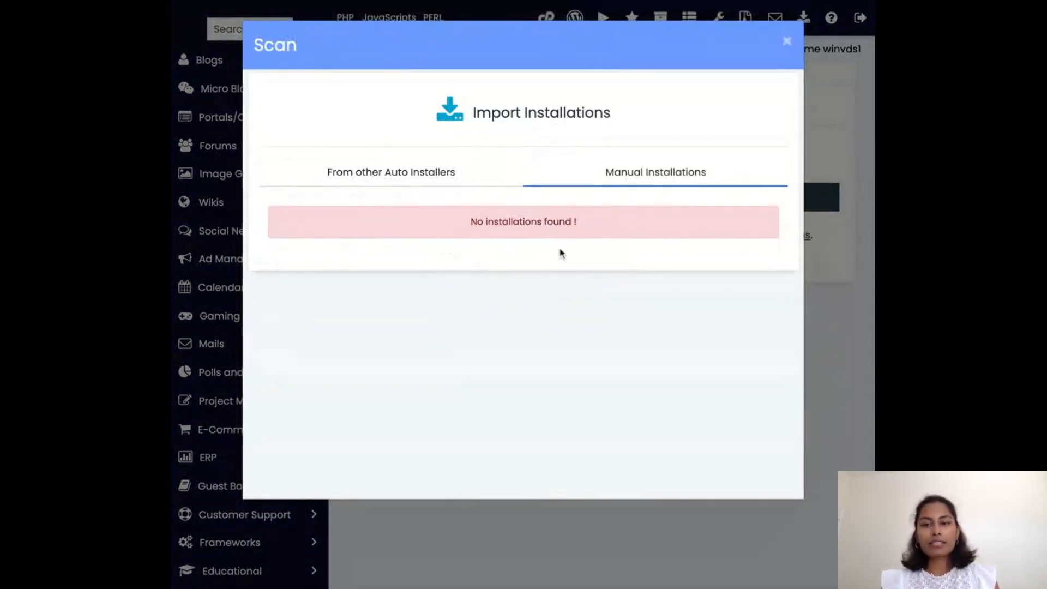
left_click(787, 41)
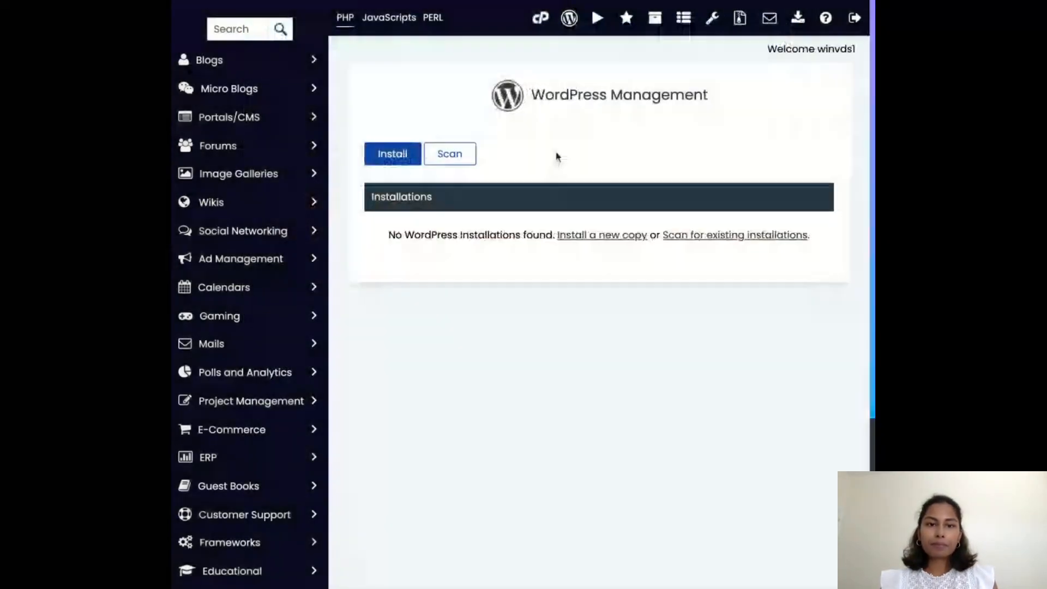
Start a fresh WordPress installation and review the setup form from the installation URL through the theme selection.
left_click(401, 165)
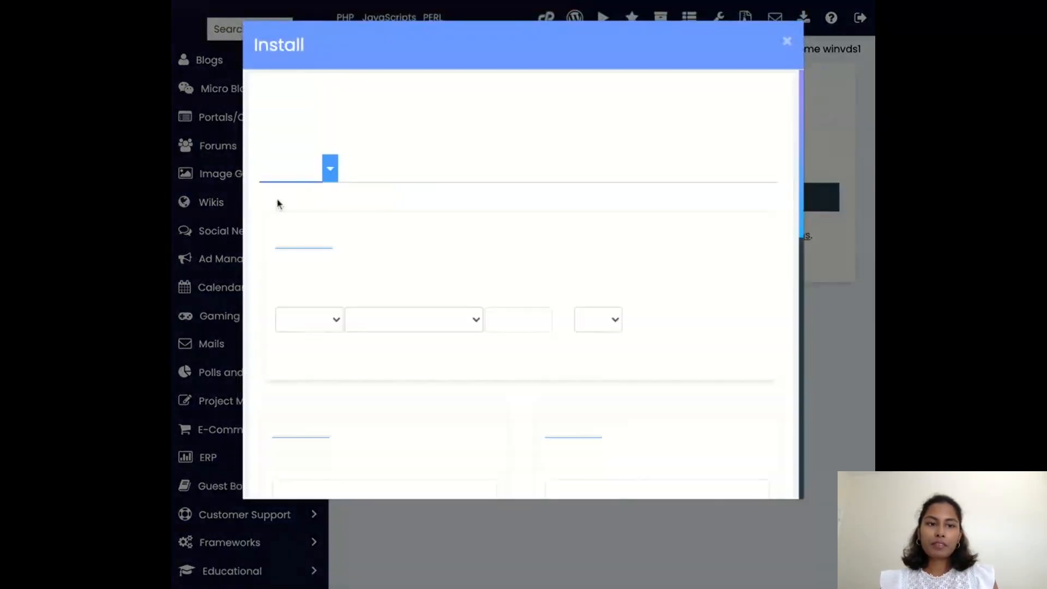
scroll(474, 278, "down", 2)
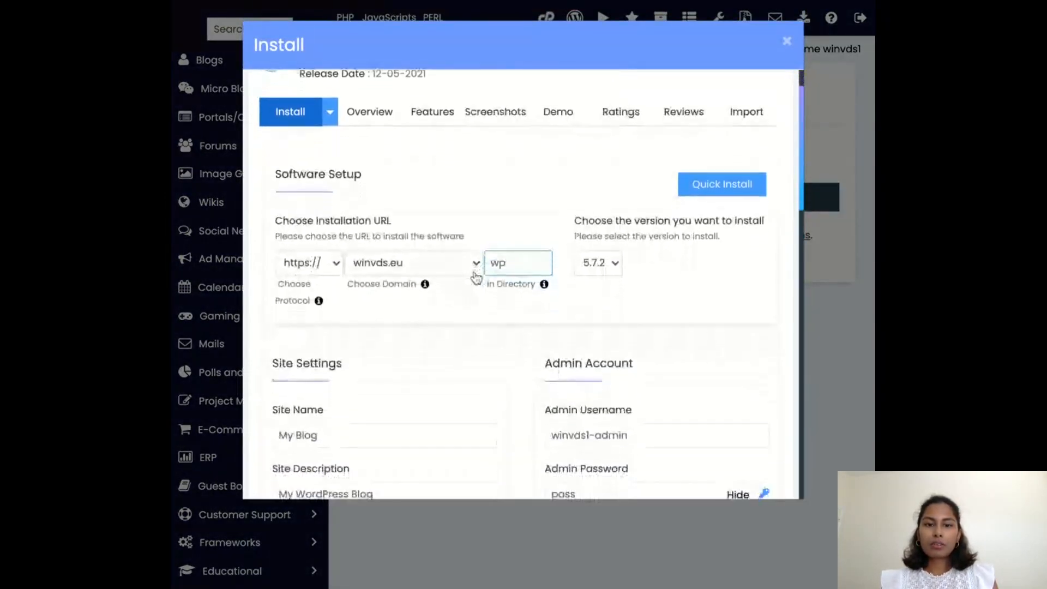
scroll(475, 276, "down", 4)
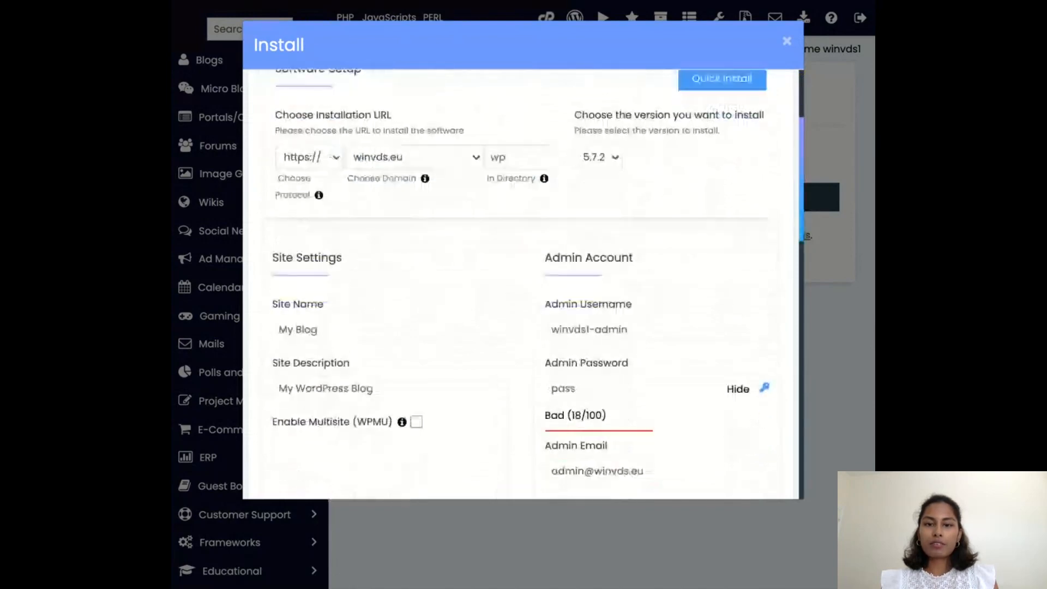
scroll(474, 278, "down", 5)
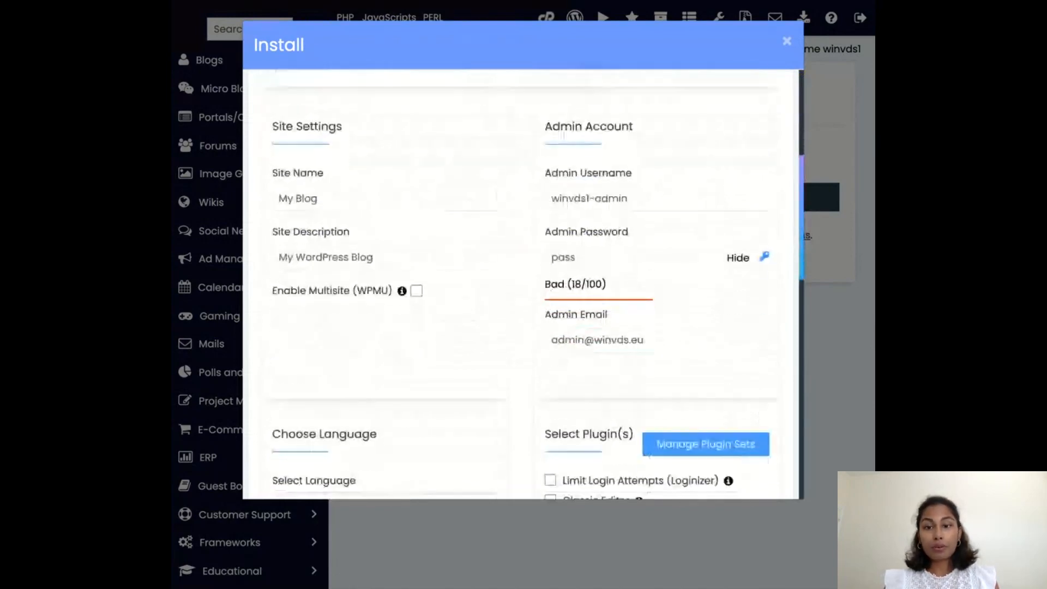
scroll(475, 278, "down", 15)
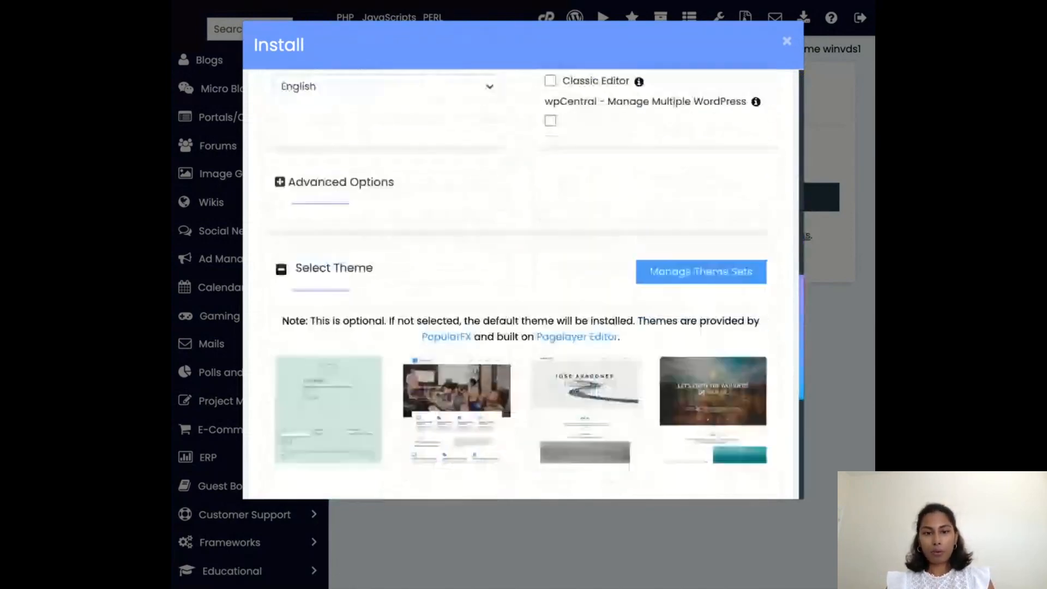
scroll(521, 284, "down", 5)
scroll(521, 283, "up", 20)
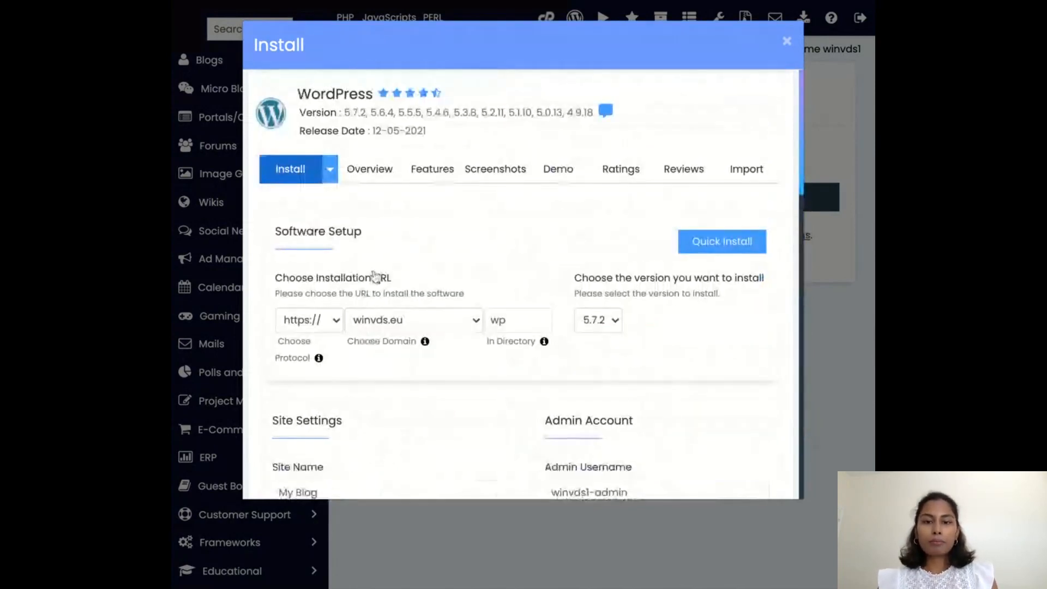
scroll(375, 275, "down", 2)
scroll(382, 270, "up", 1)
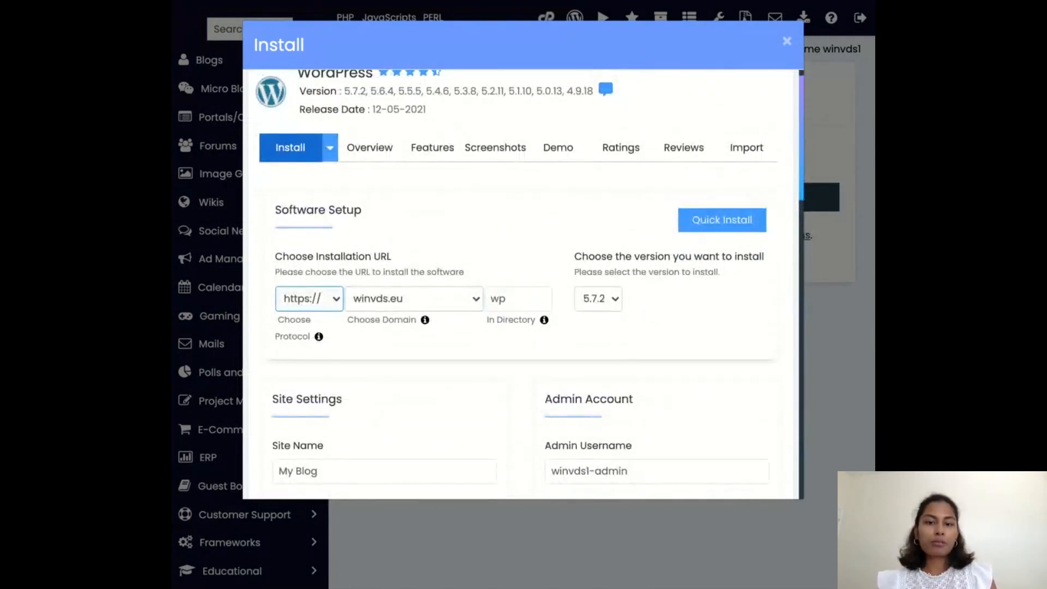
Clear the installation directory so WordPress installs at the root of winvds.eu, keeping version 5.7.2.
scroll(318, 327, "down", 3)
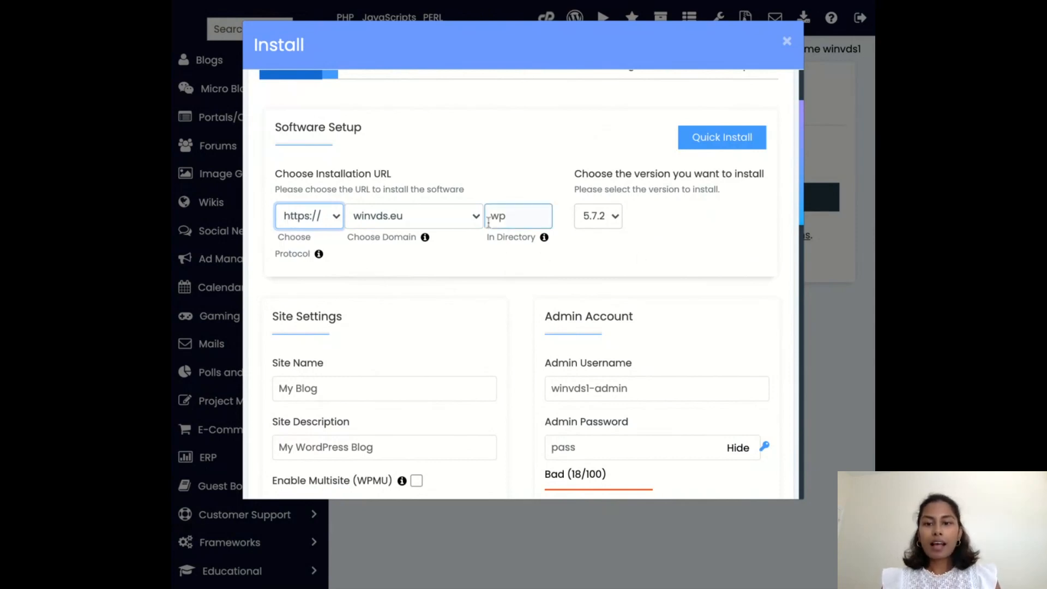
left_click(523, 220)
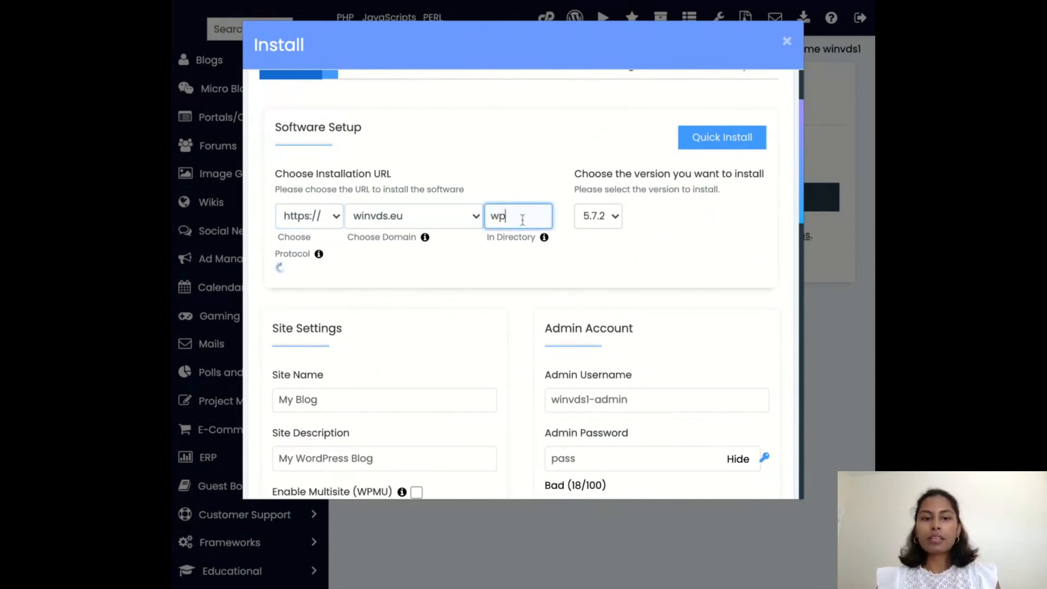
key("BackSpace")
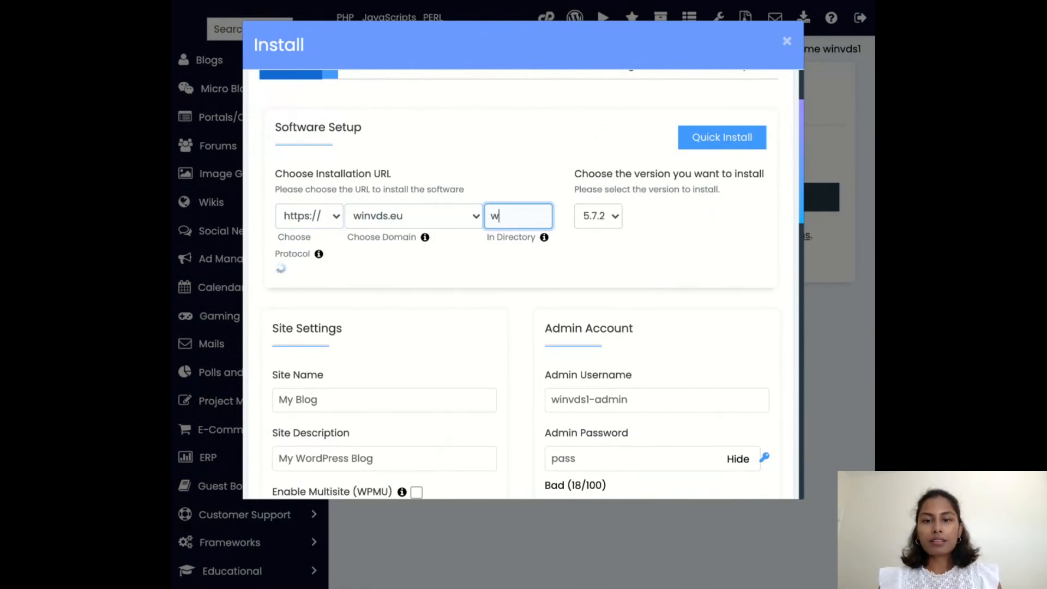
key("BackSpace")
left_click(611, 265)
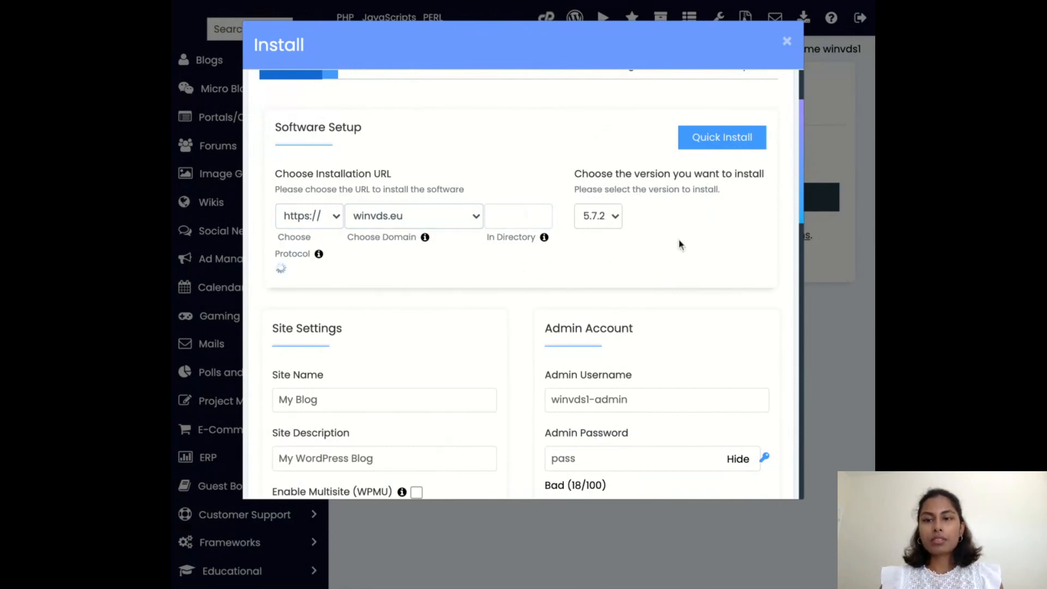
left_click(594, 217)
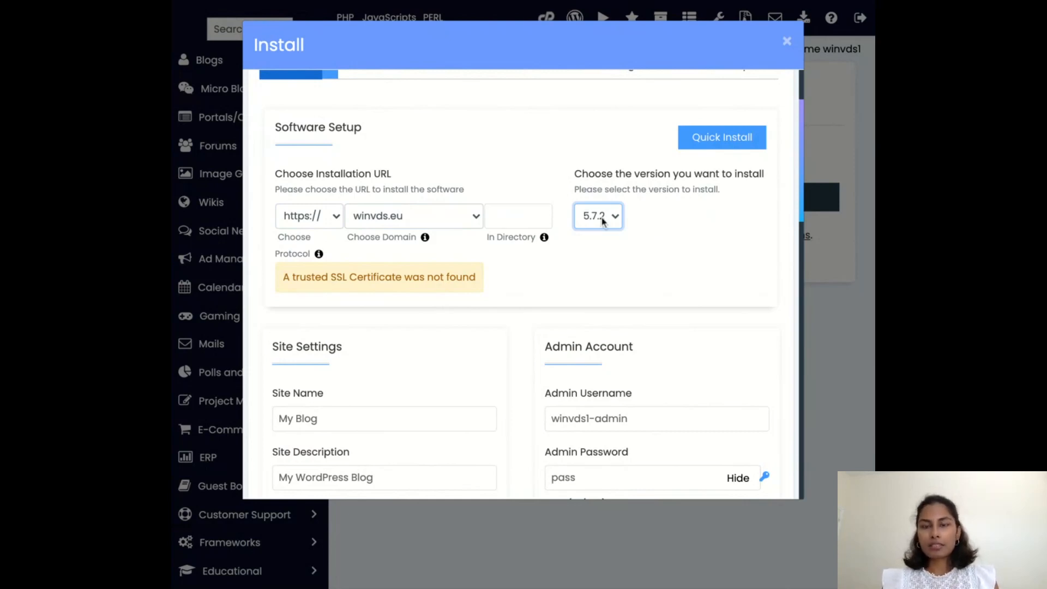
Replace the default admin username with the administrator's own name and generate a random admin password.
scroll(511, 228, "down", 4)
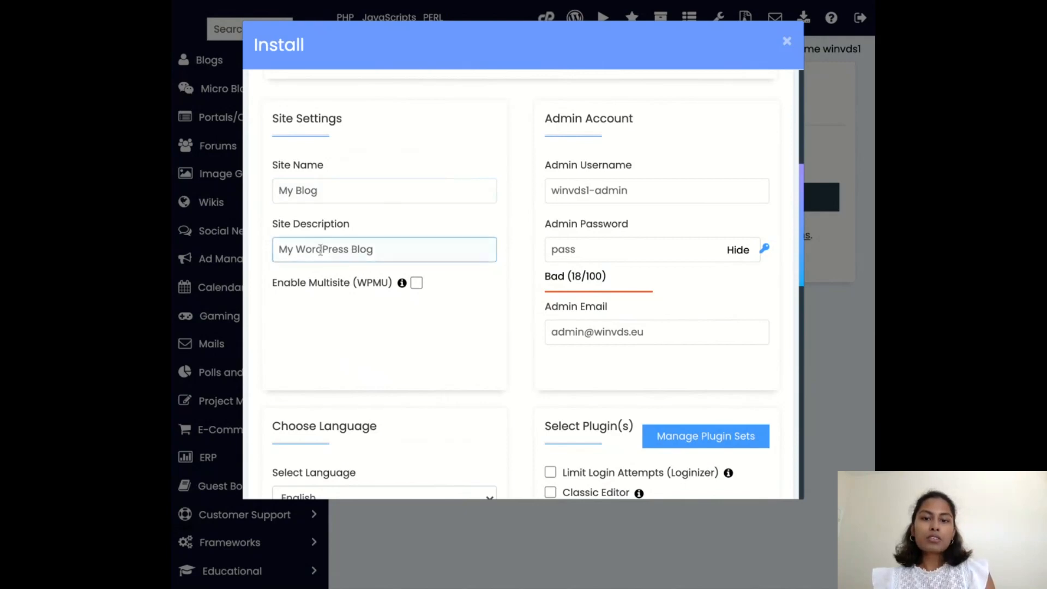
scroll(318, 279, "down", 1)
scroll(318, 279, "up", 1)
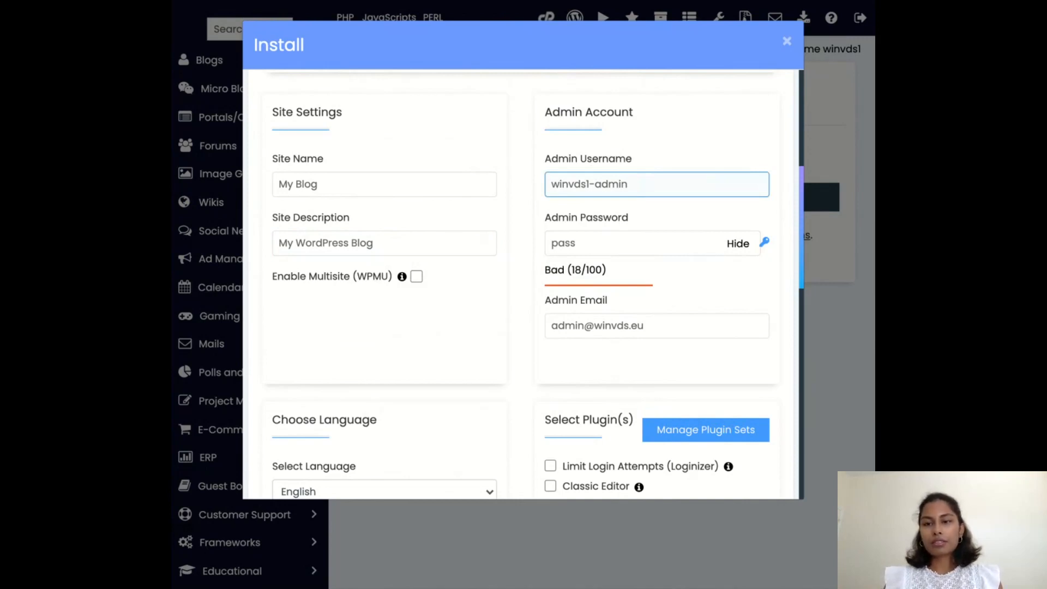
triple_click(646, 184)
type("nirm")
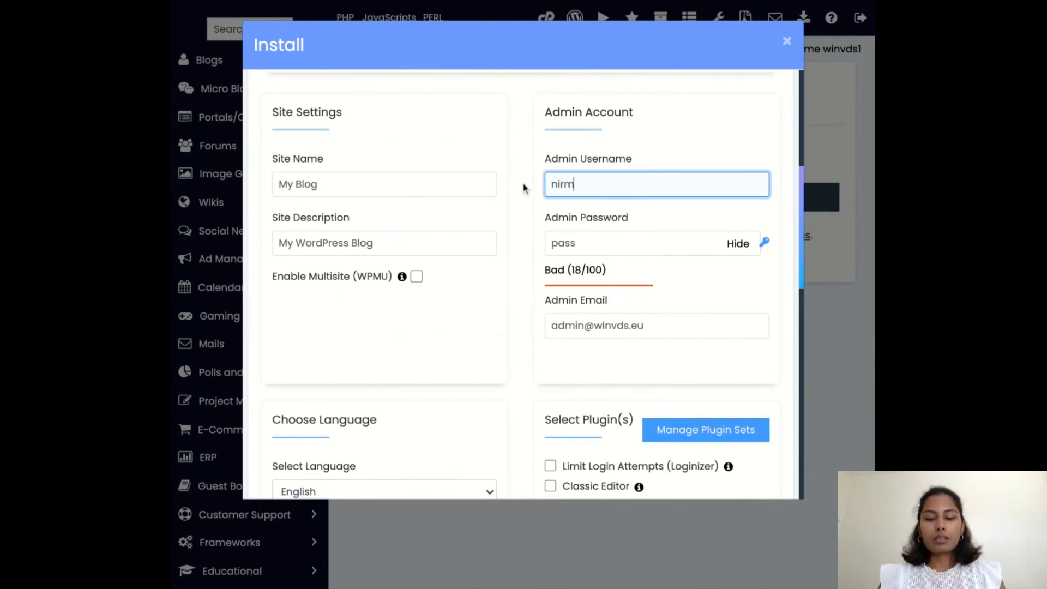
type("ani")
left_click(523, 330)
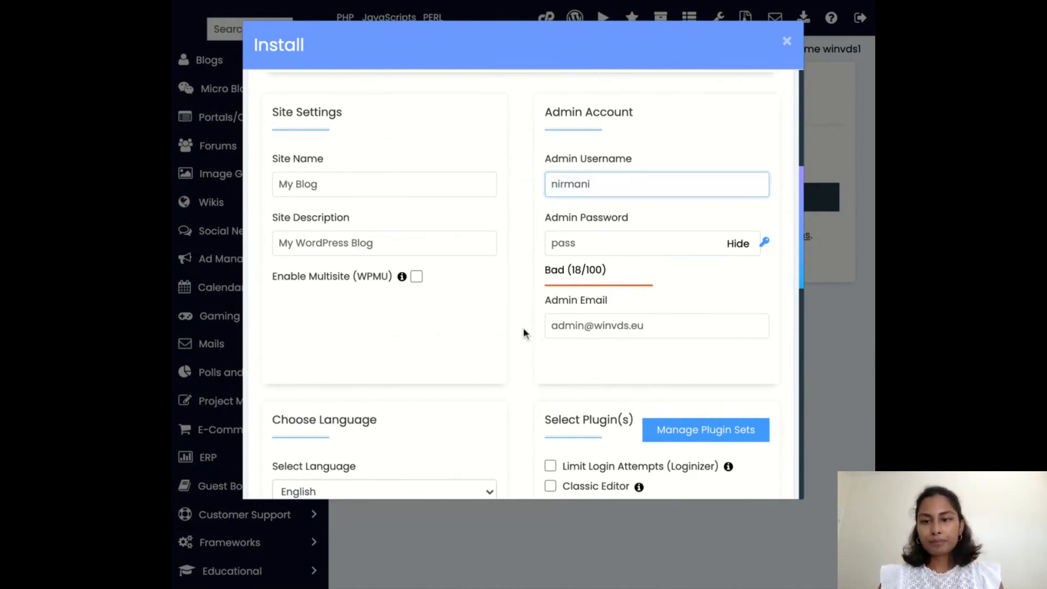
left_click(764, 242)
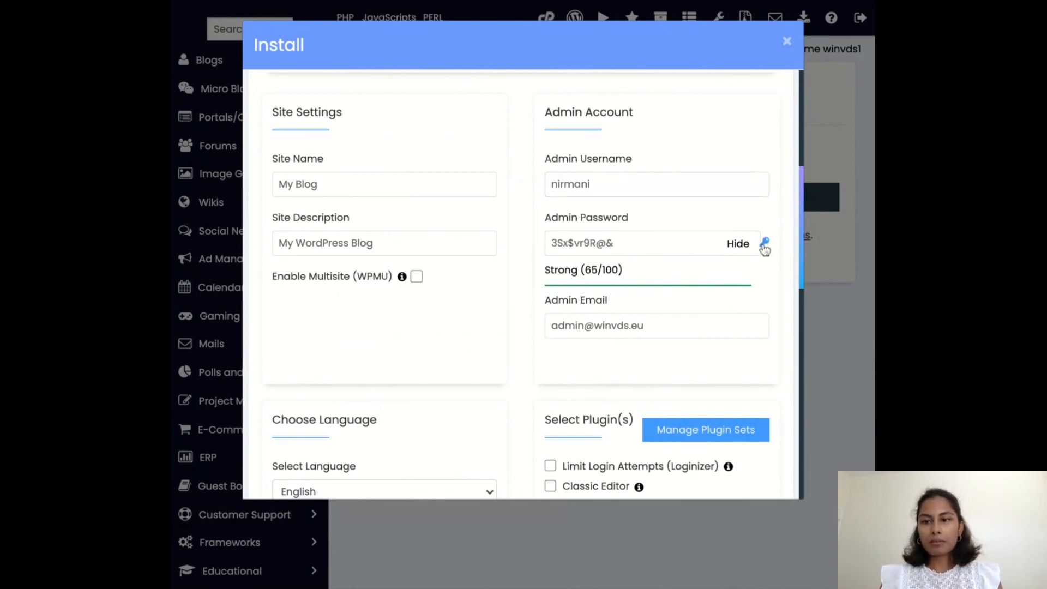
Replace the default admin email with the administrator's own email address.
left_click(670, 326)
left_click_drag(671, 326, 522, 327)
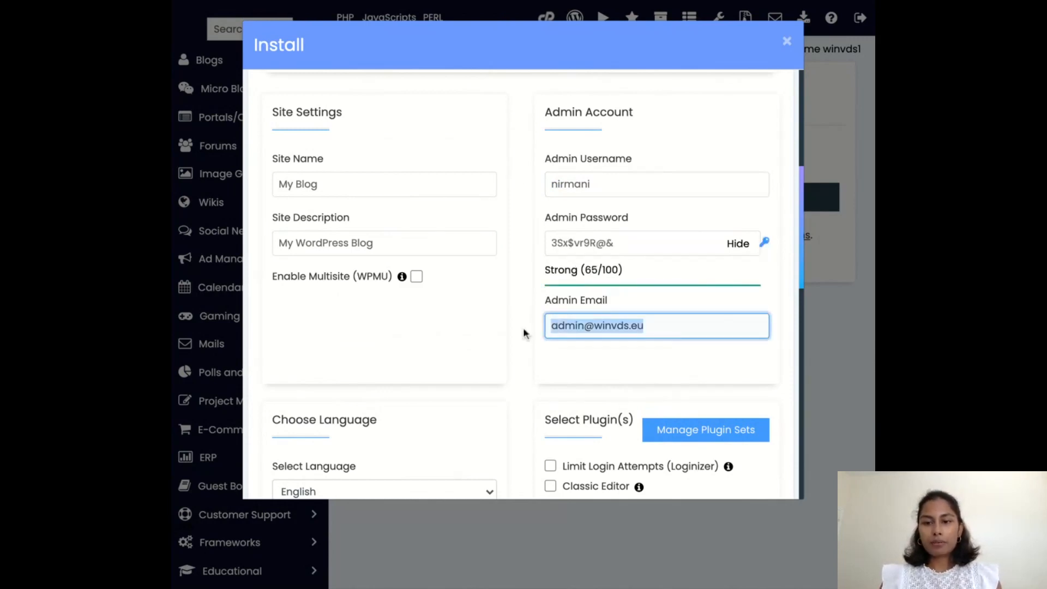
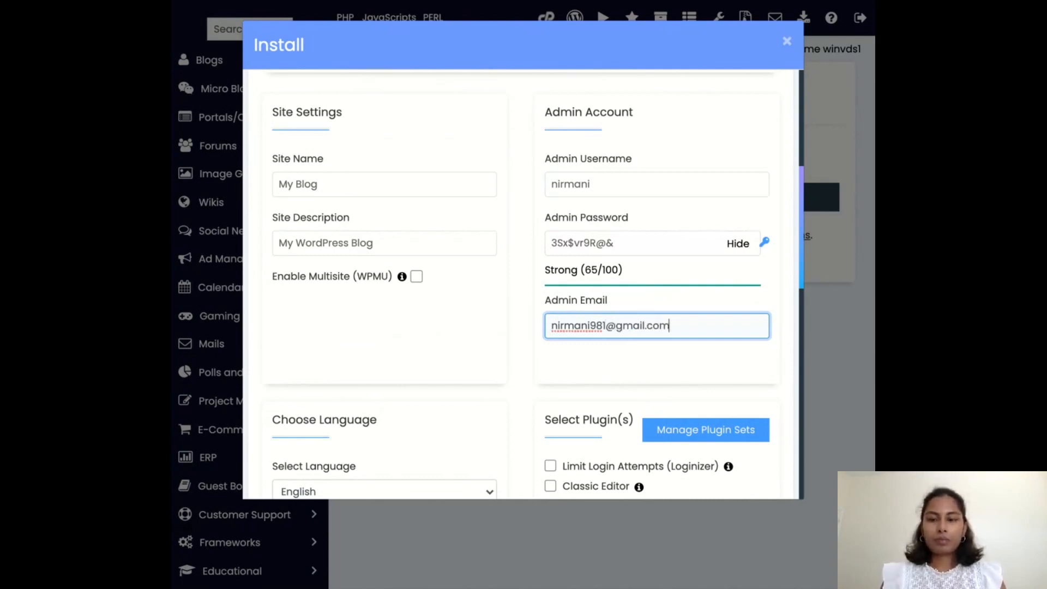
left_click(549, 349)
Keep English as the site language and review the optional plugins.
scroll(548, 349, "down", 5)
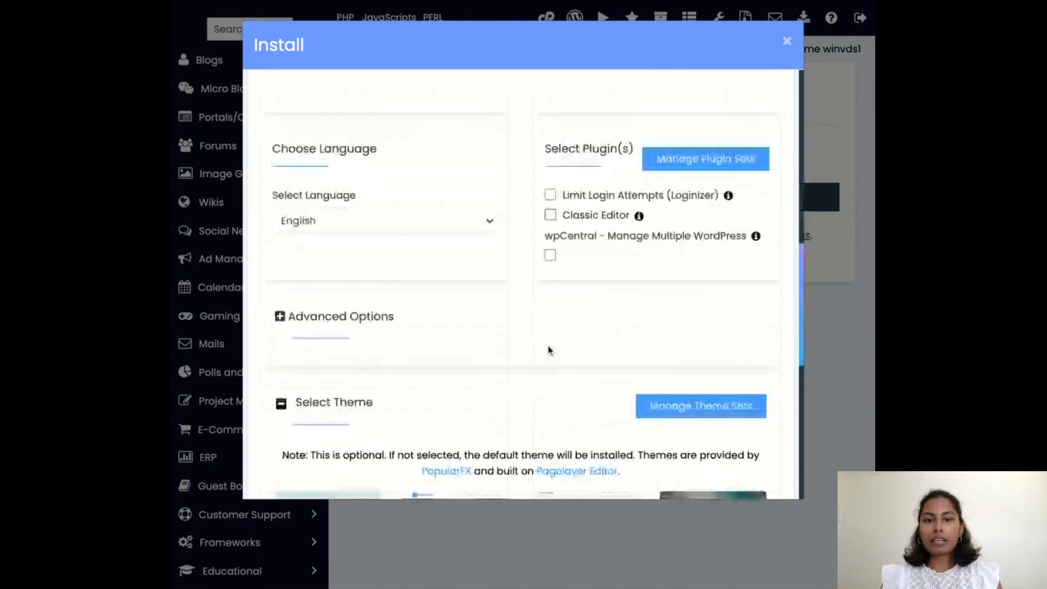
scroll(548, 349, "down", 1)
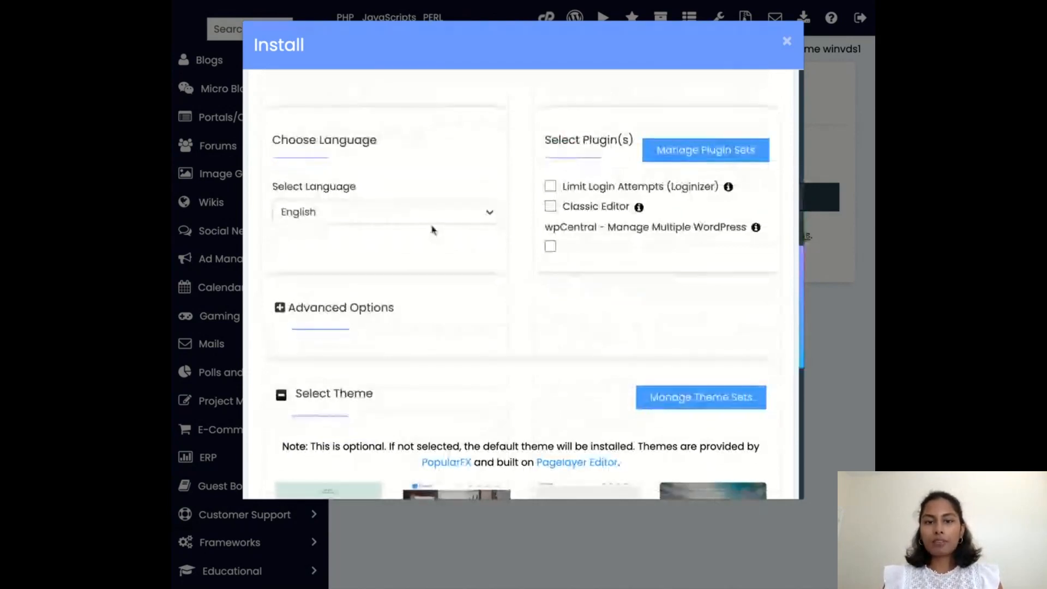
left_click(412, 218)
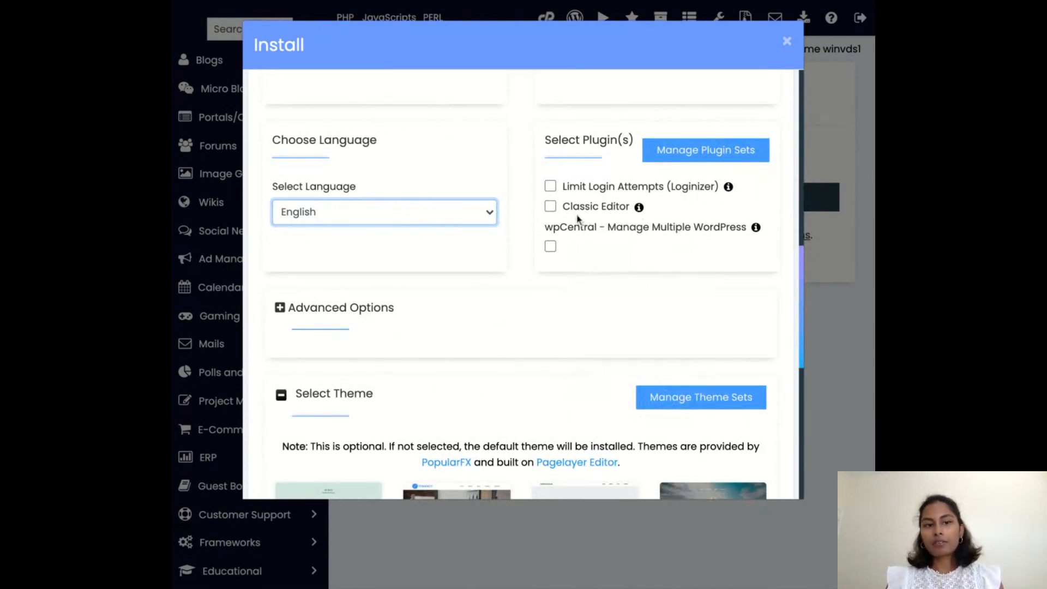
scroll(579, 218, "down", 1)
scroll(578, 219, "up", 3)
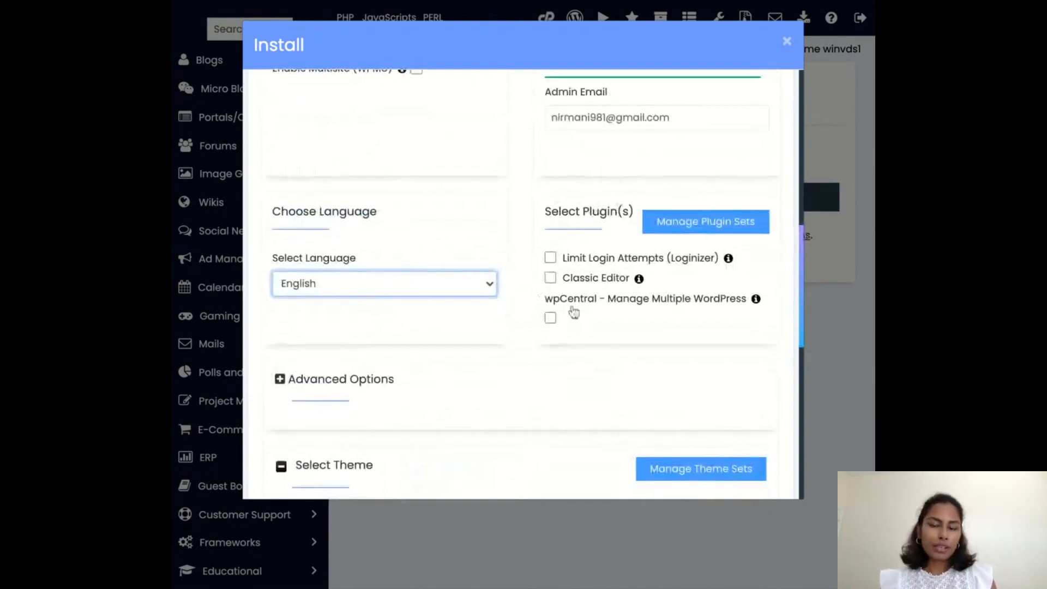
Review the remaining plugin options and the optional themes offered for the WordPress installation.
scroll(572, 314, "down", 1)
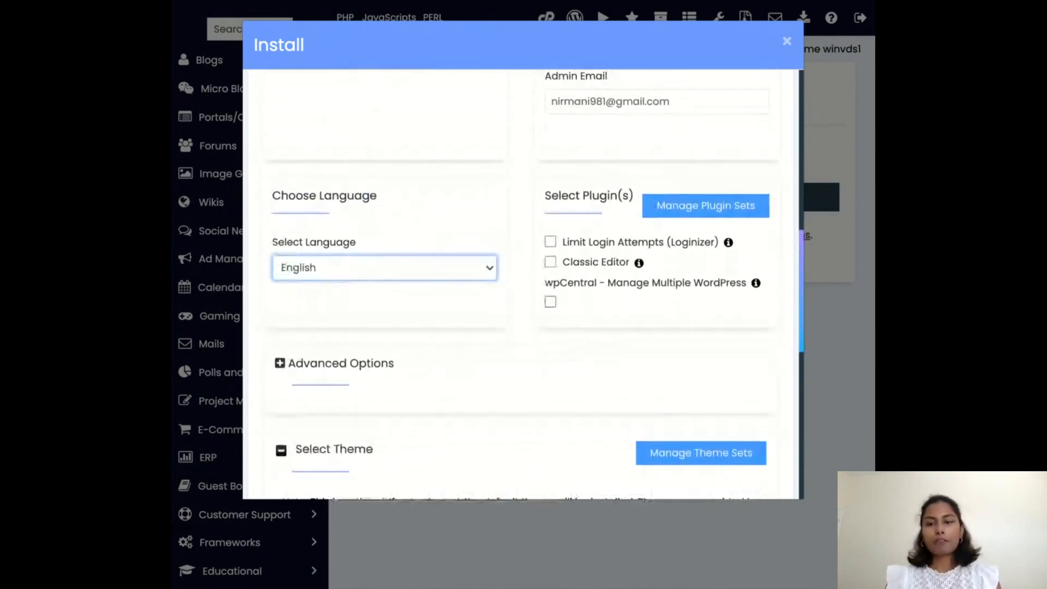
scroll(529, 252, "down", 2)
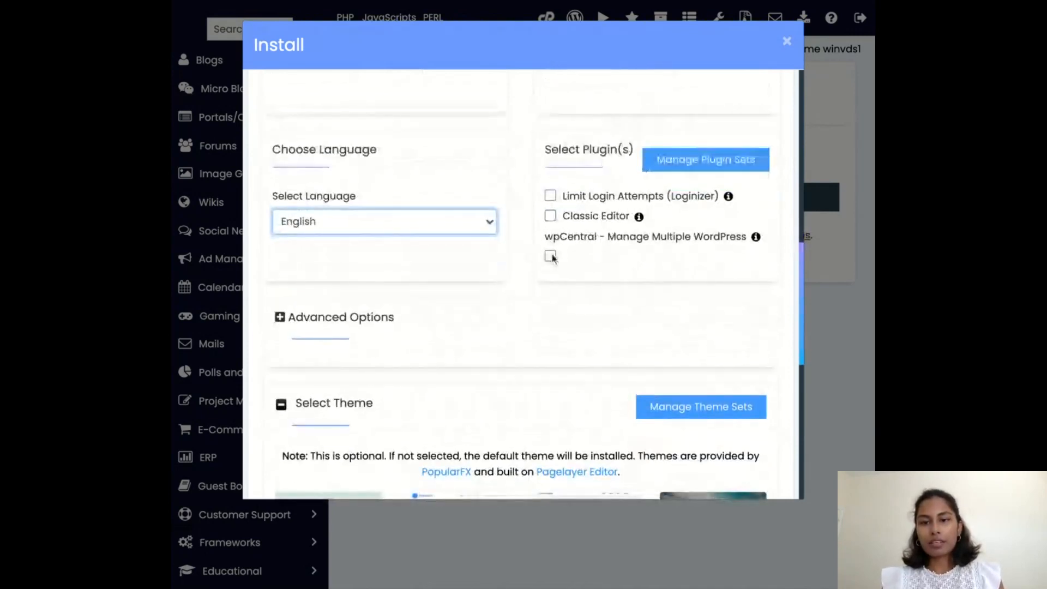
scroll(550, 257, "down", 3)
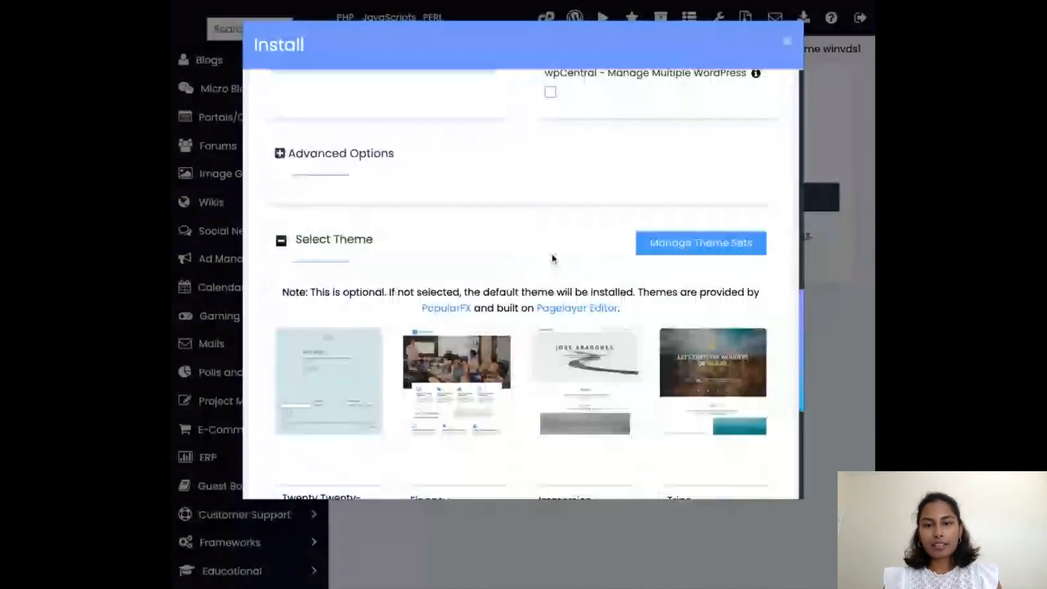
scroll(381, 338, "down", 1)
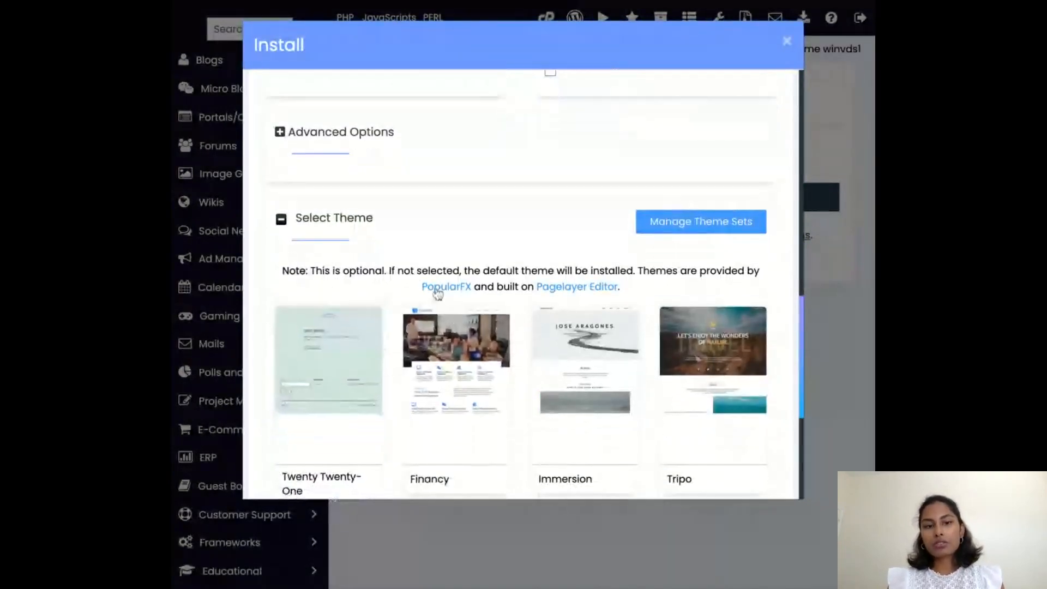
scroll(436, 292, "down", 2)
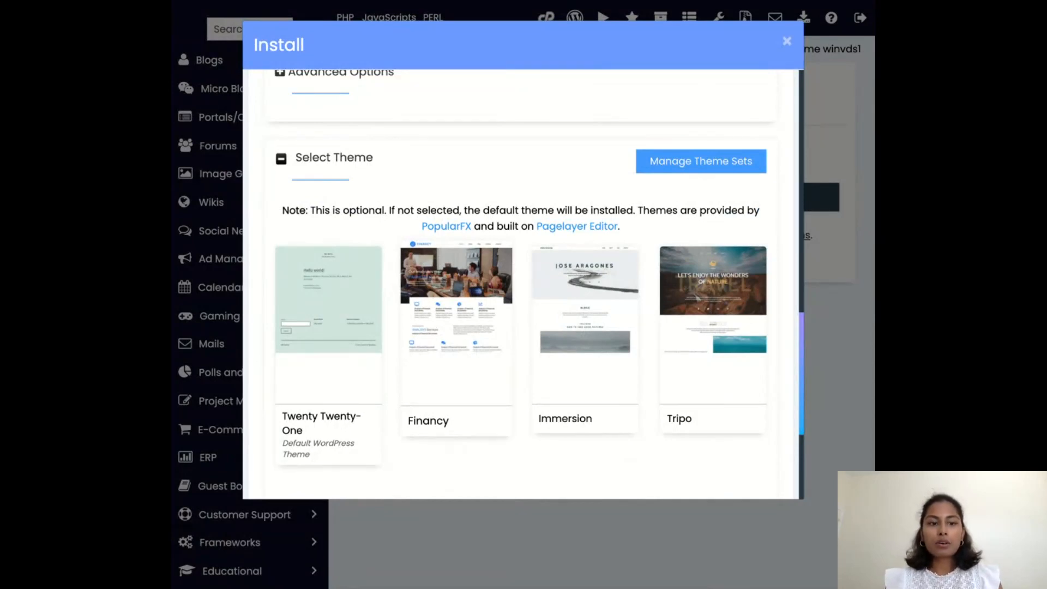
scroll(432, 291, "down", 2)
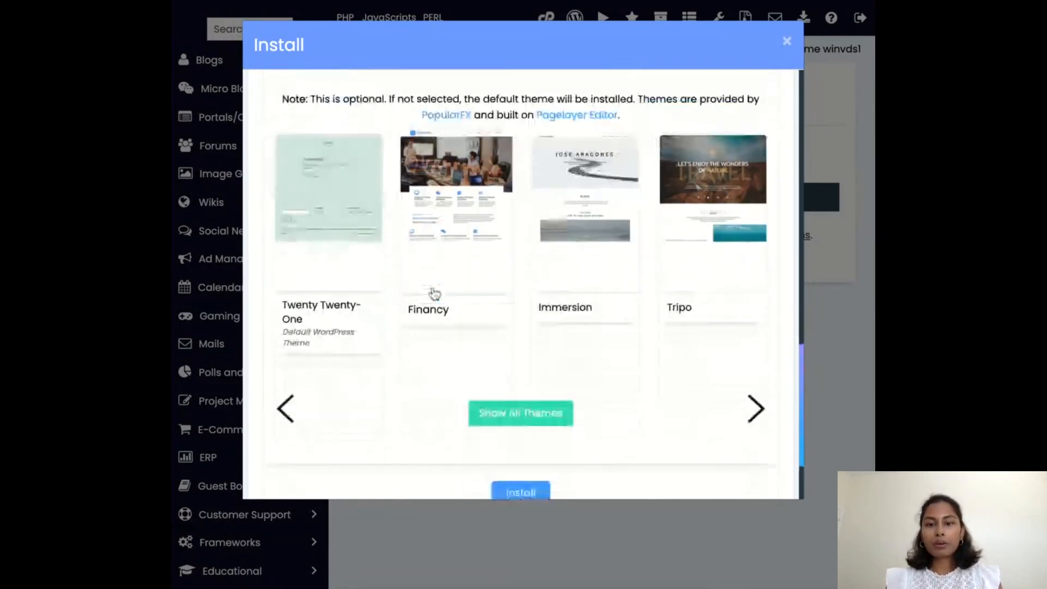
scroll(357, 301, "up", 1)
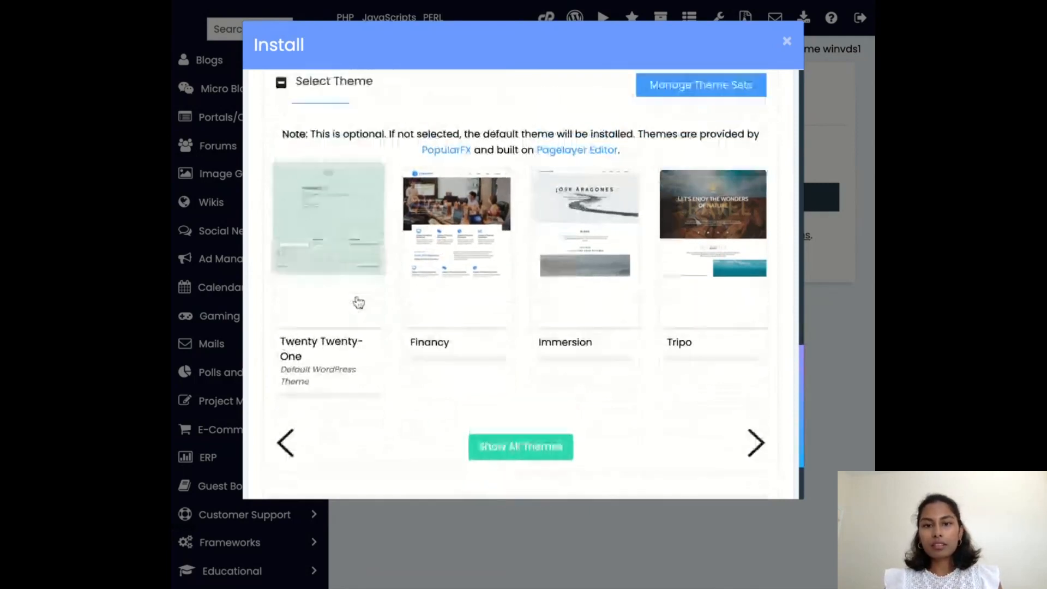
scroll(358, 302, "down", 1)
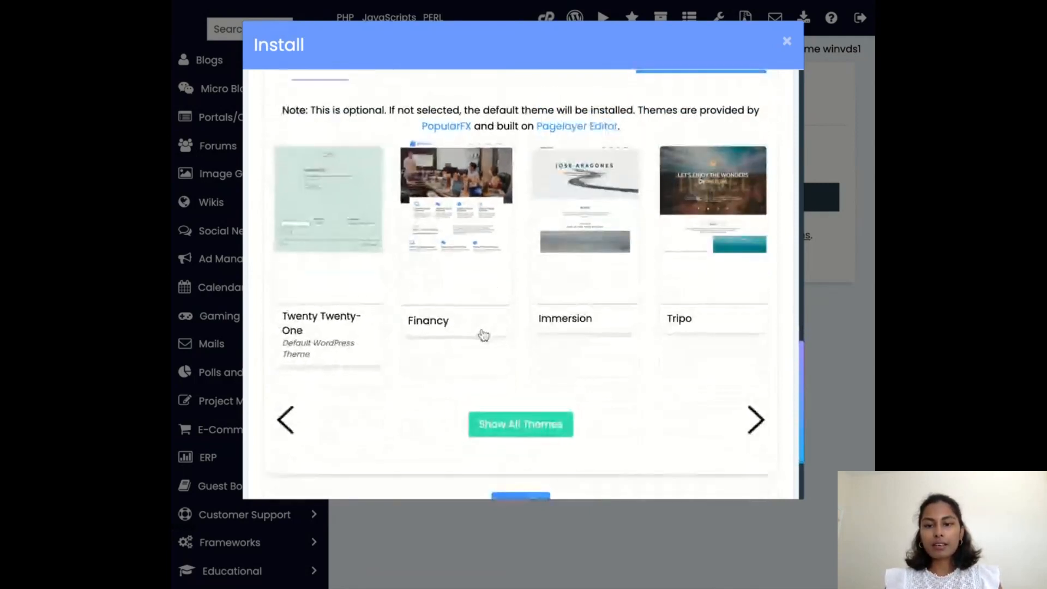
Install WordPress with the configured settings, without choosing an optional theme, and review the installation result.
scroll(483, 335, "down", 2)
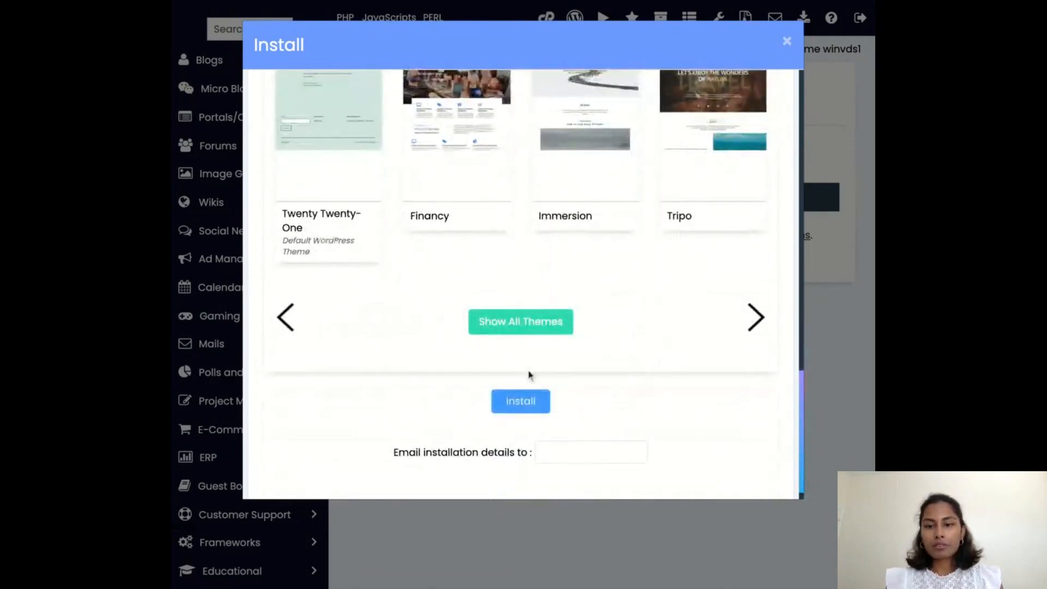
scroll(529, 375, "down", 1)
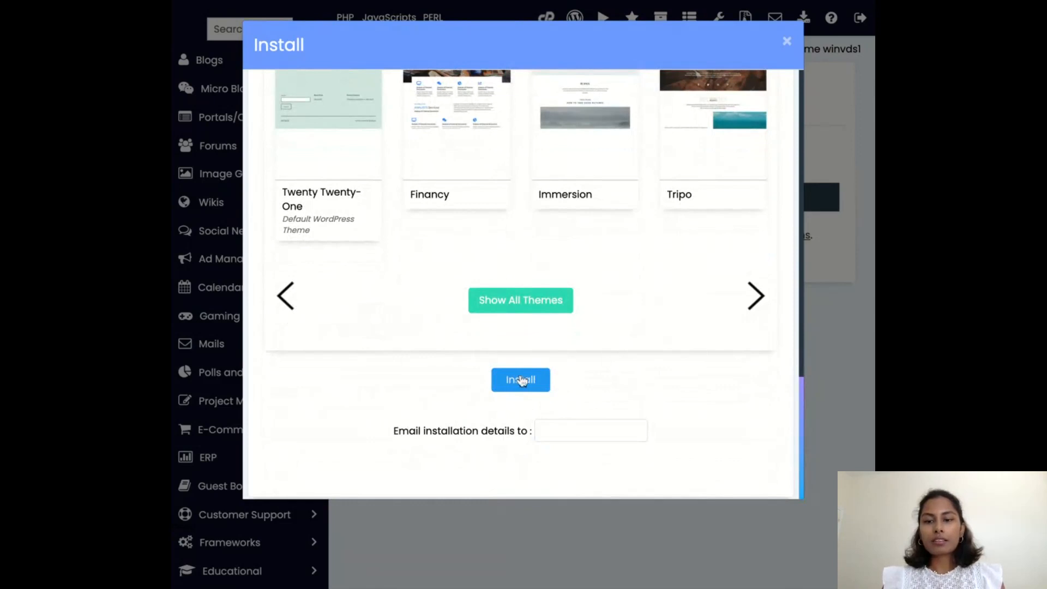
left_click(520, 380)
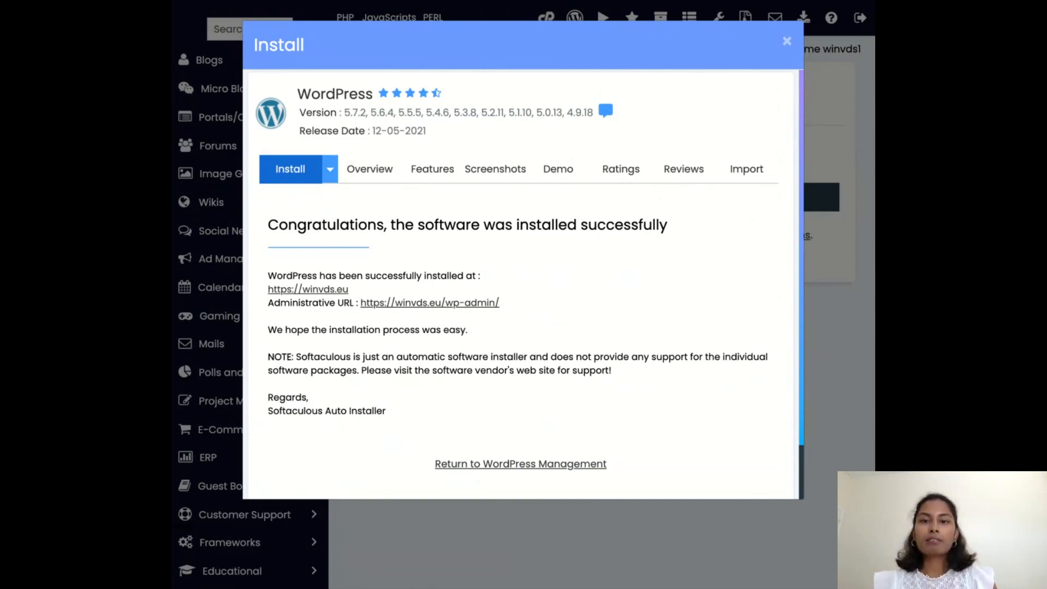
scroll(524, 273, "down", 2)
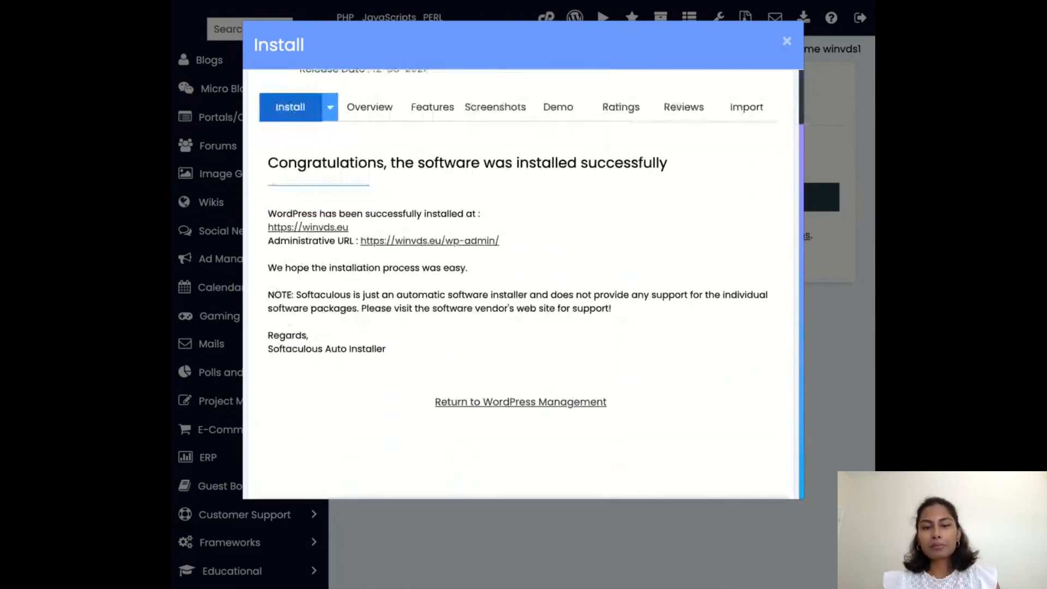